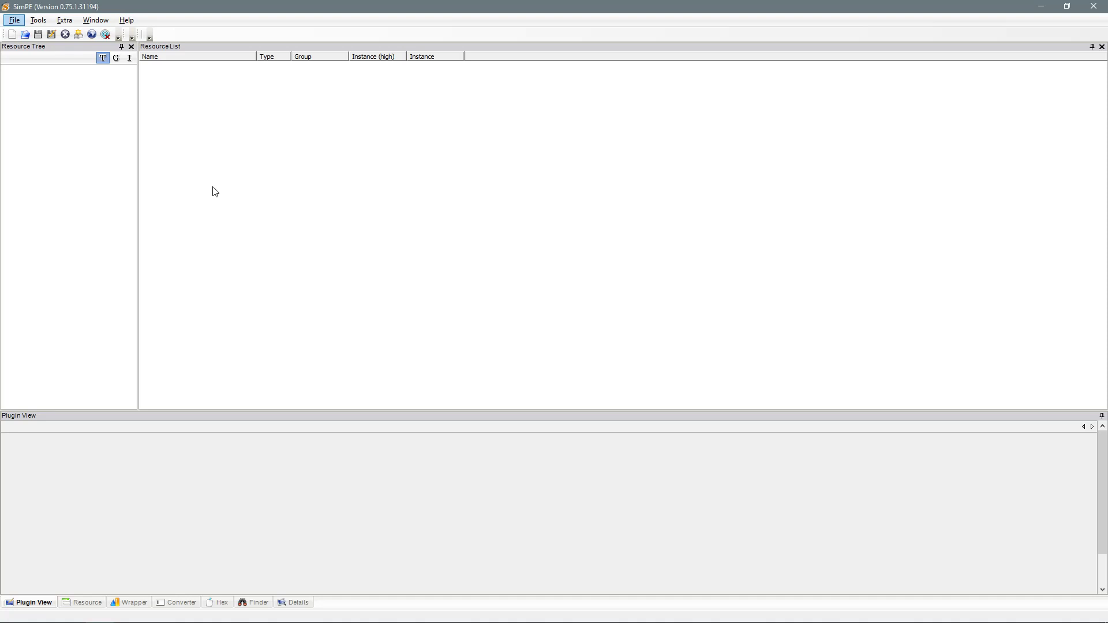
Open the Neighborhood Browser, move it to the screen centre, and select the Cotsfields neighborhood.
click(129, 5)
click(48, 26)
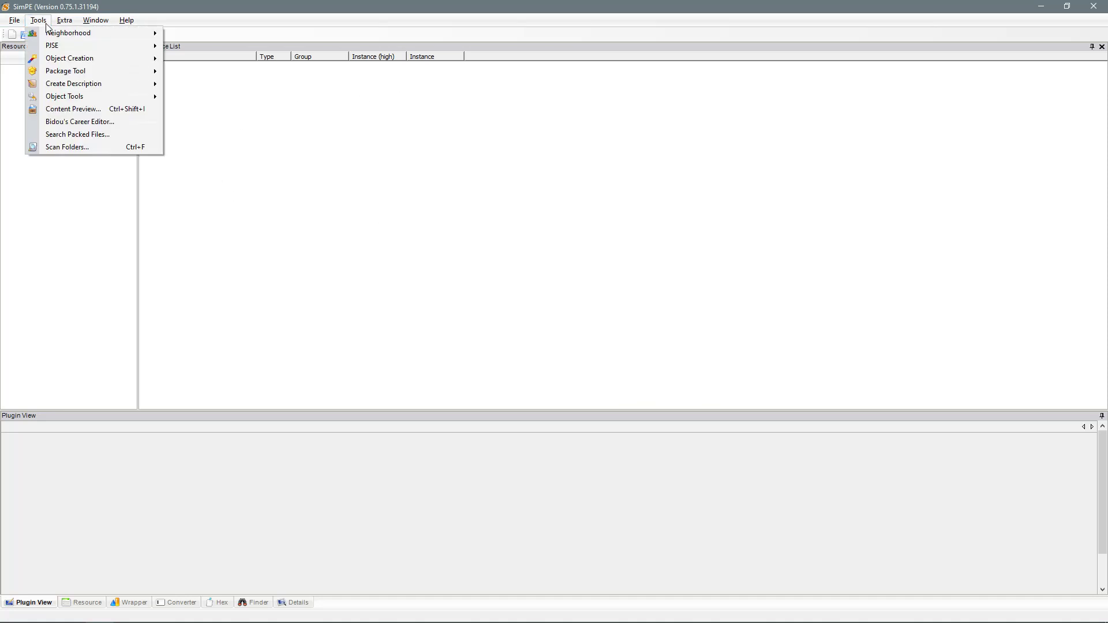
mouse_move(50, 38)
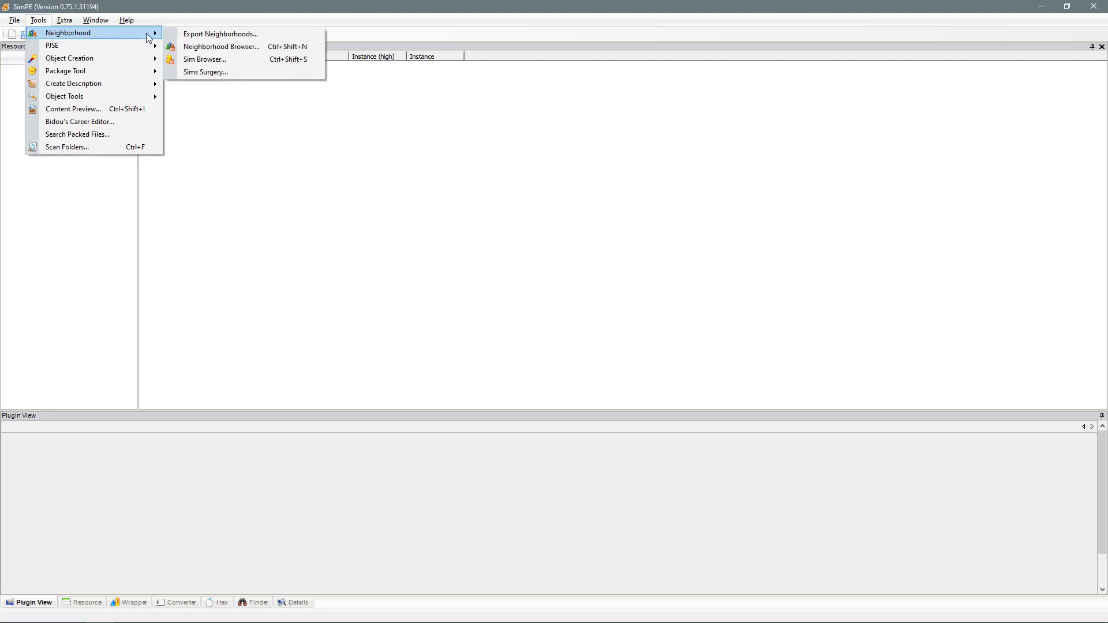
click(235, 53)
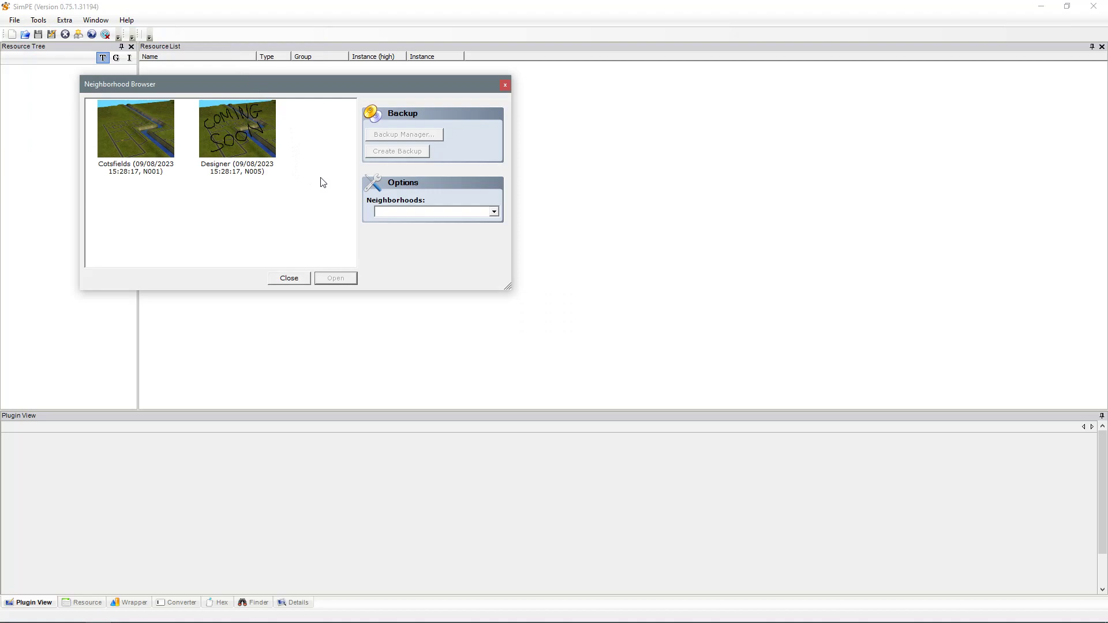
drag(207, 89, 446, 164)
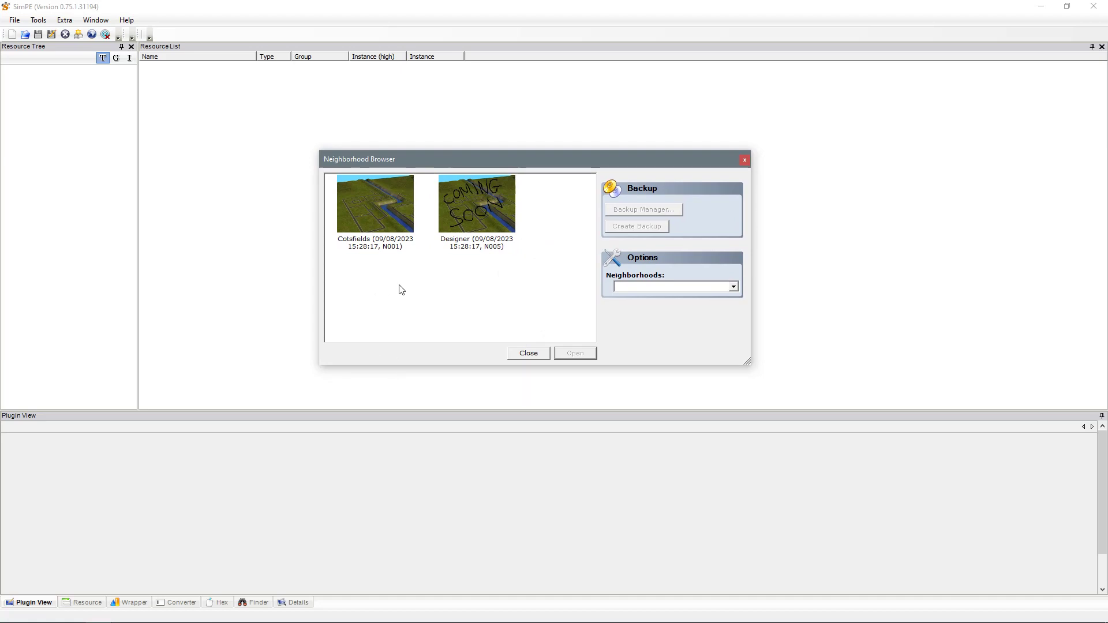
click(373, 208)
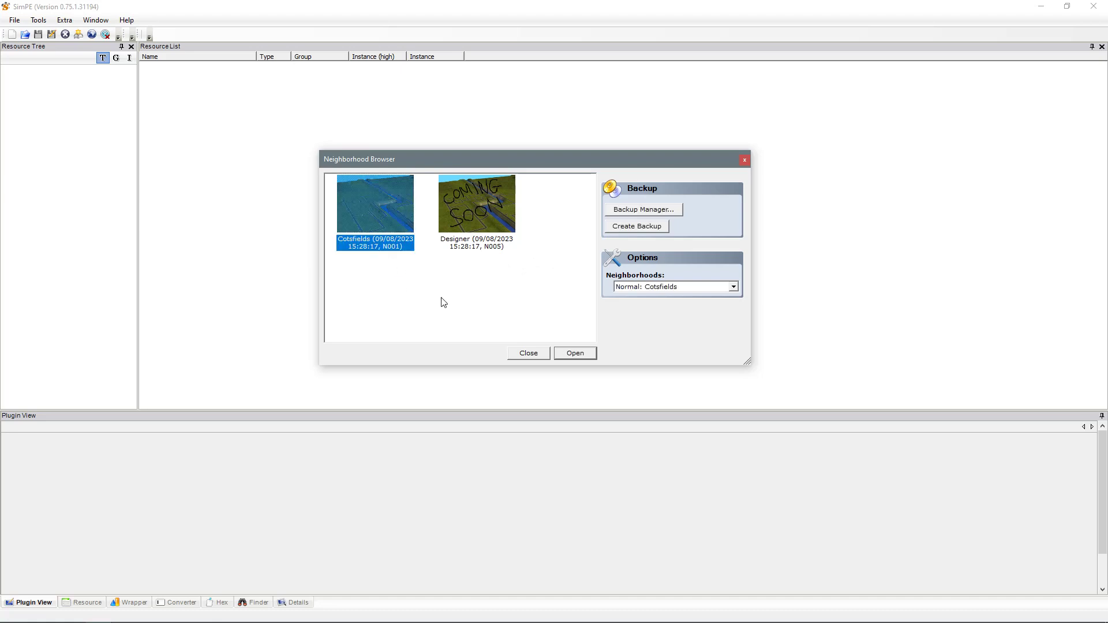
Open Cotsfields, loading N001_Neighborhood.package with its 9459 resources.
click(576, 355)
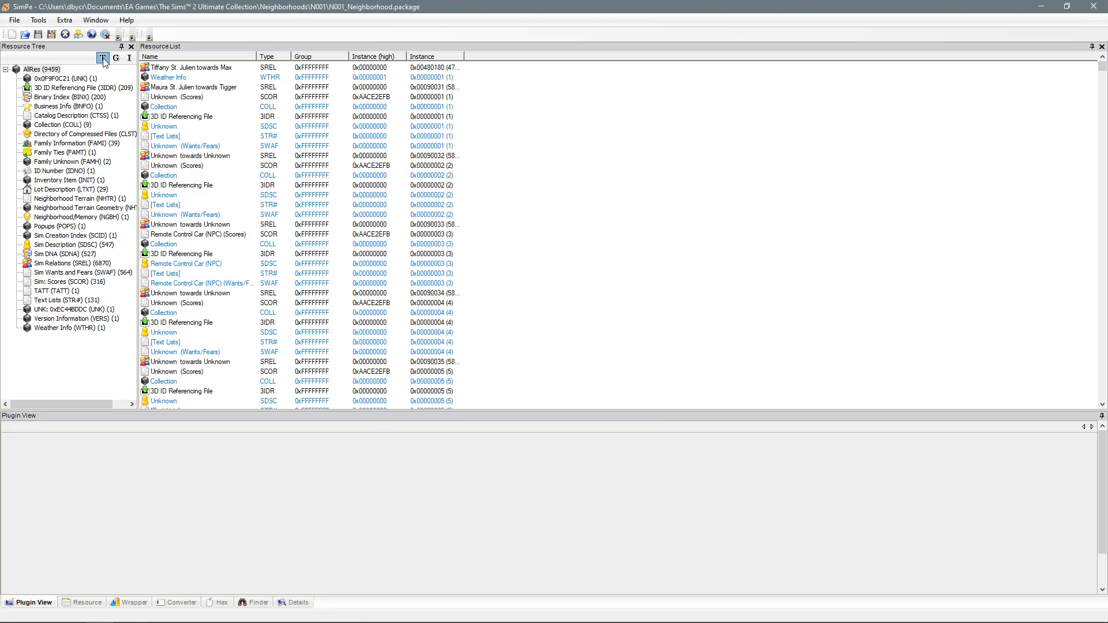
Open the Sim Browser from Tools > Neighborhood and move it slightly.
click(39, 21)
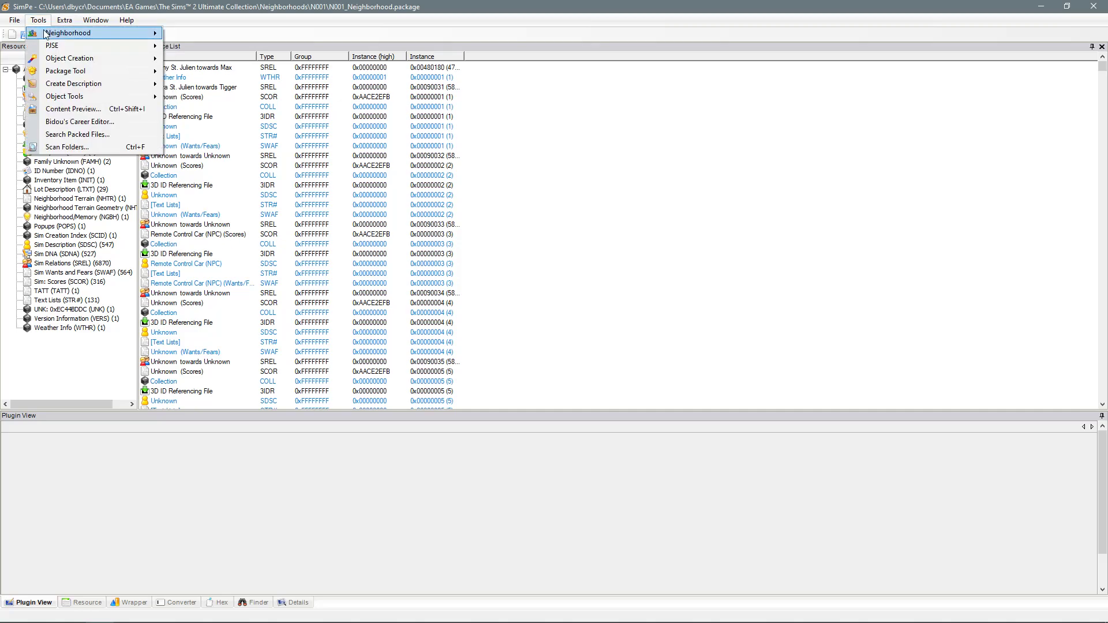
mouse_move(57, 37)
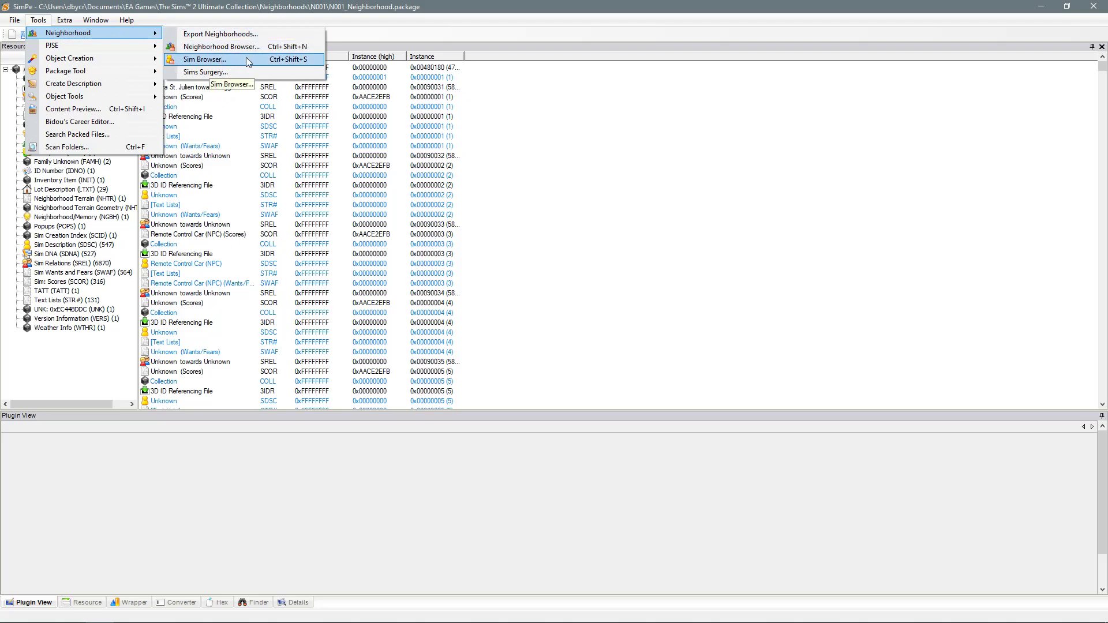
click(205, 60)
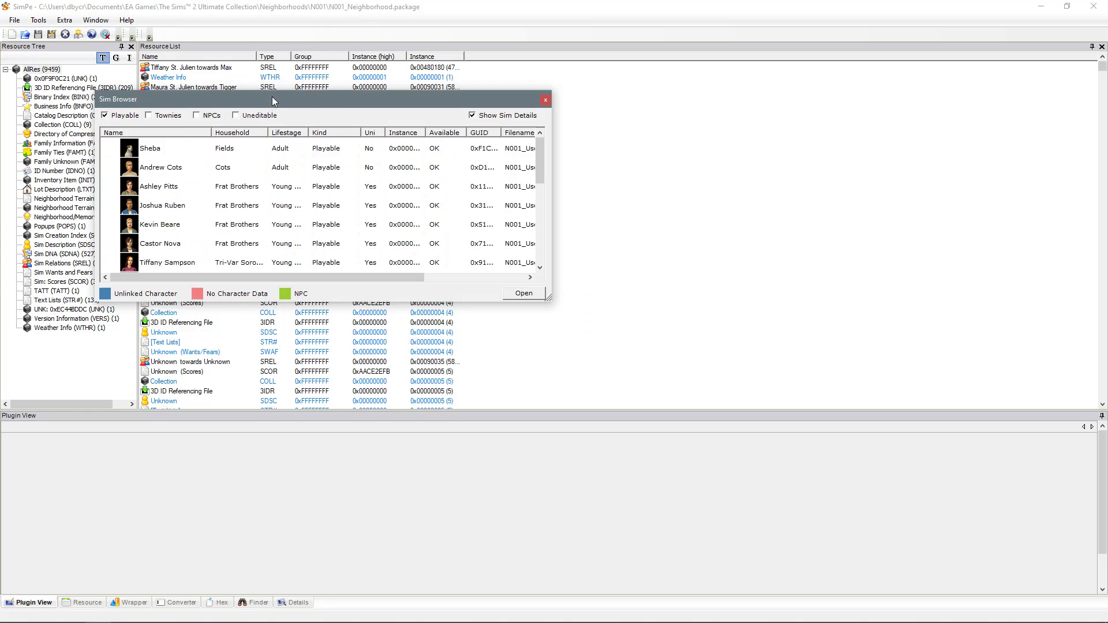
drag(274, 99, 436, 161)
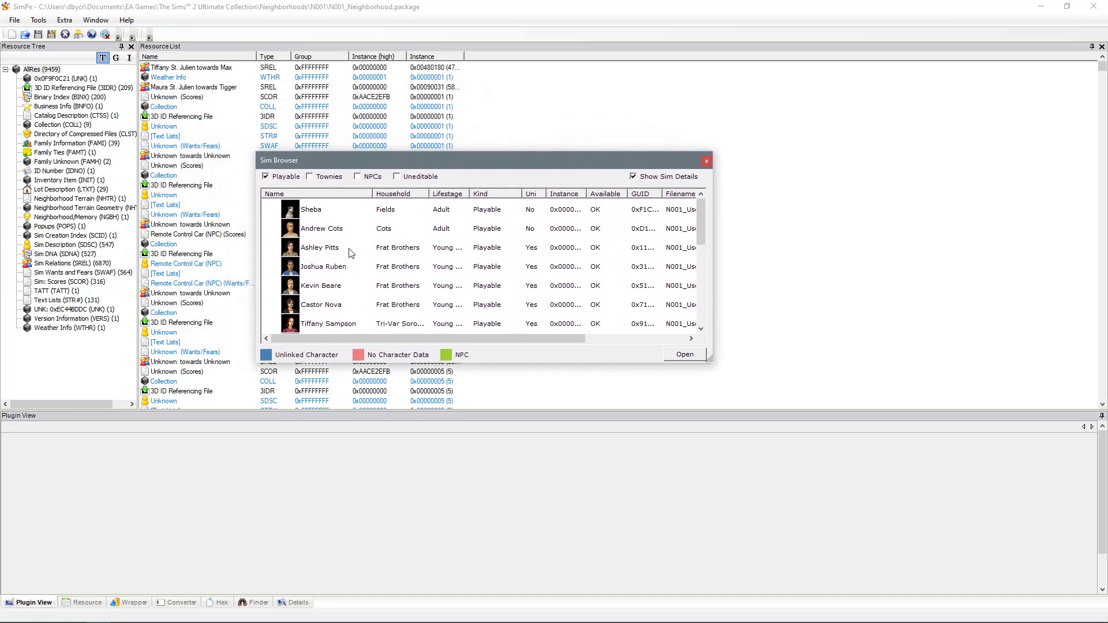
Scroll through the playable sims such as Sheba and Andrew Cots, then turn off the Playable filter.
scroll(325, 230, down, 3)
scroll(324, 230, down, 1)
scroll(326, 249, up, 3)
scroll(330, 236, down, 5)
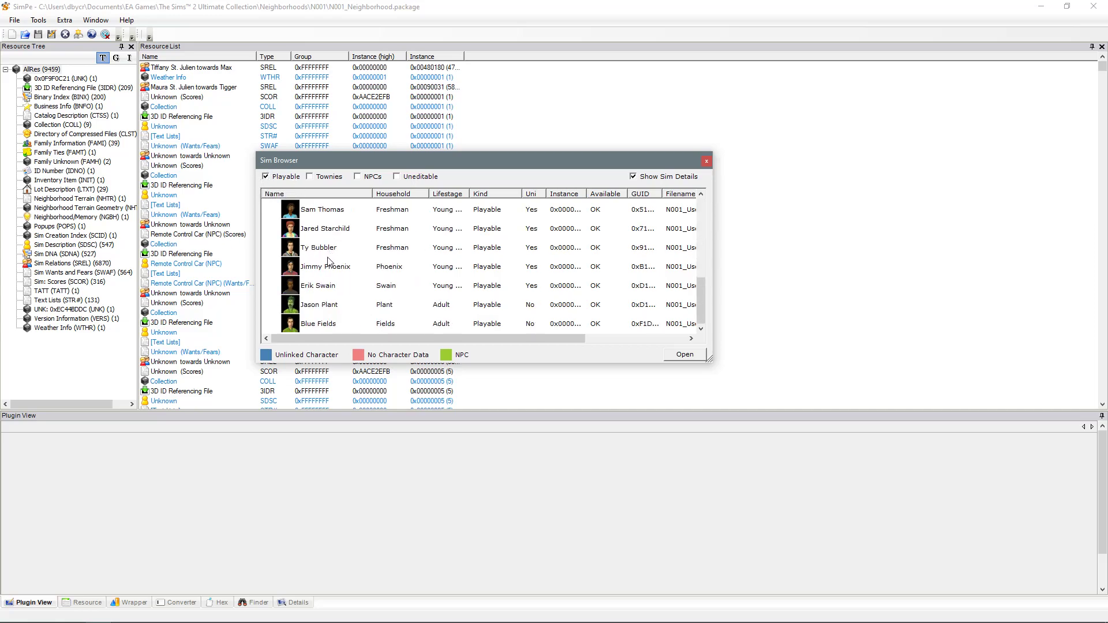
scroll(321, 277, up, 5)
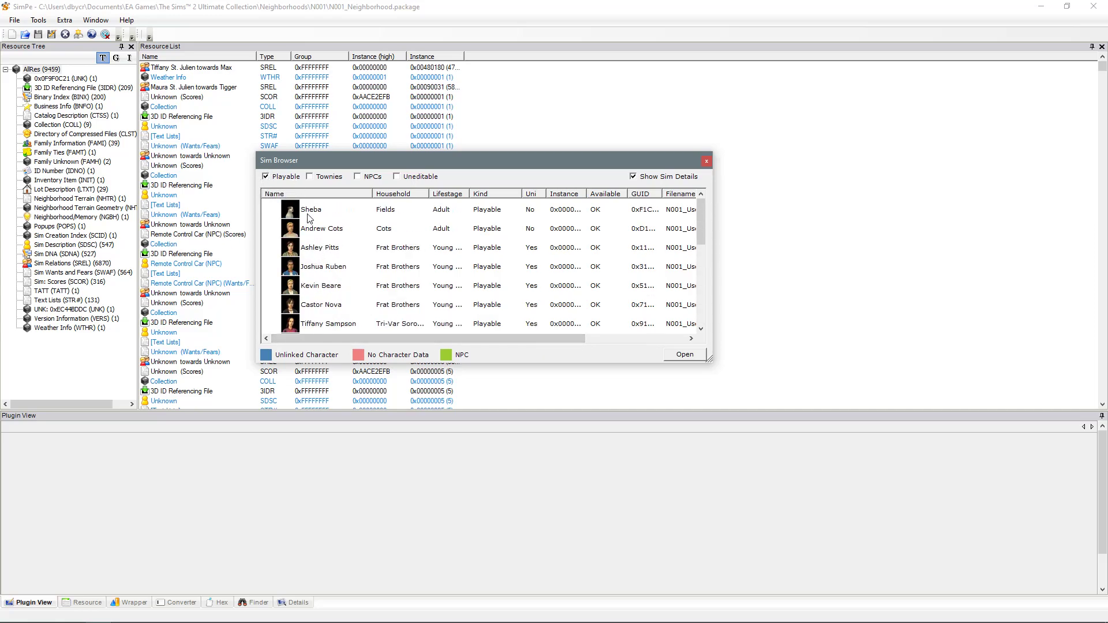
click(278, 178)
Browse the Townies list, try the NPCs filter, then go back to showing only playable sims.
click(311, 177)
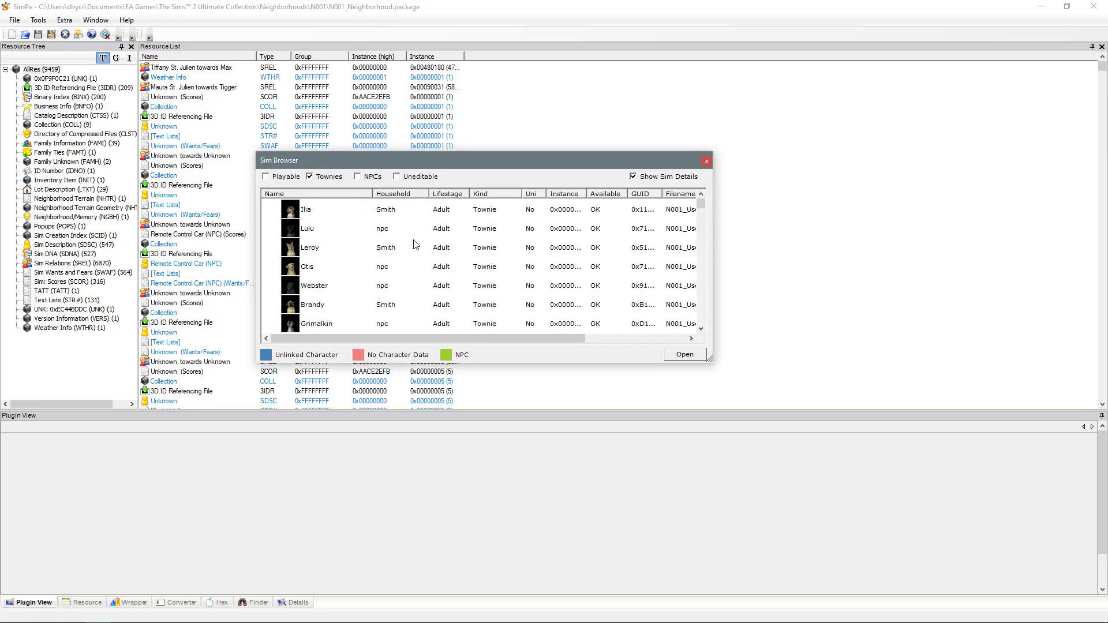
scroll(422, 254, down, 3)
scroll(422, 254, up, 5)
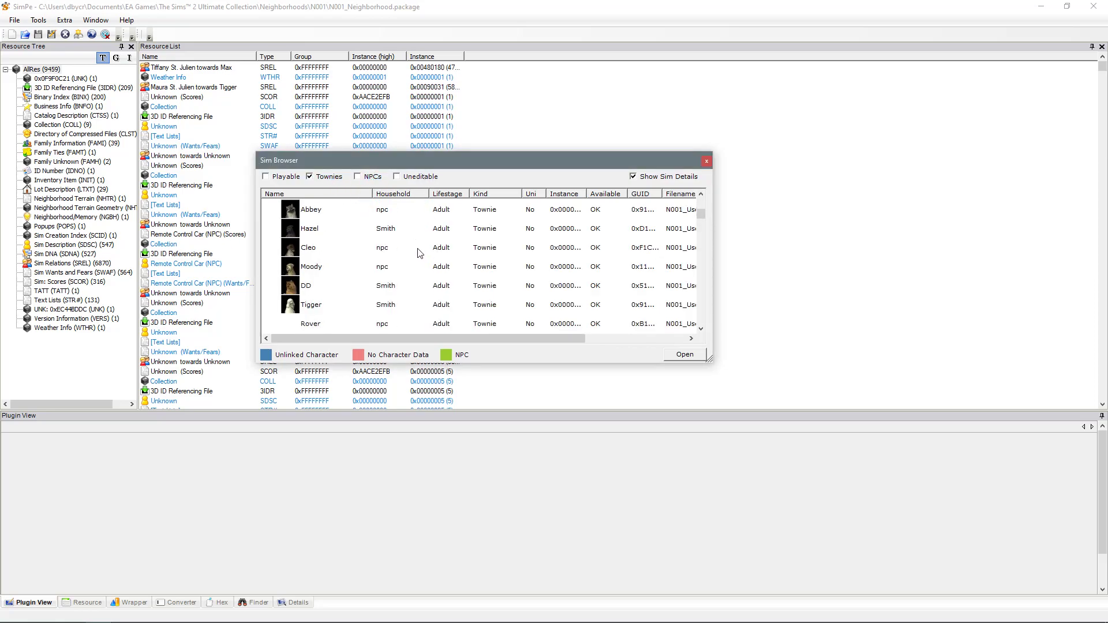
scroll(330, 267, up, 2)
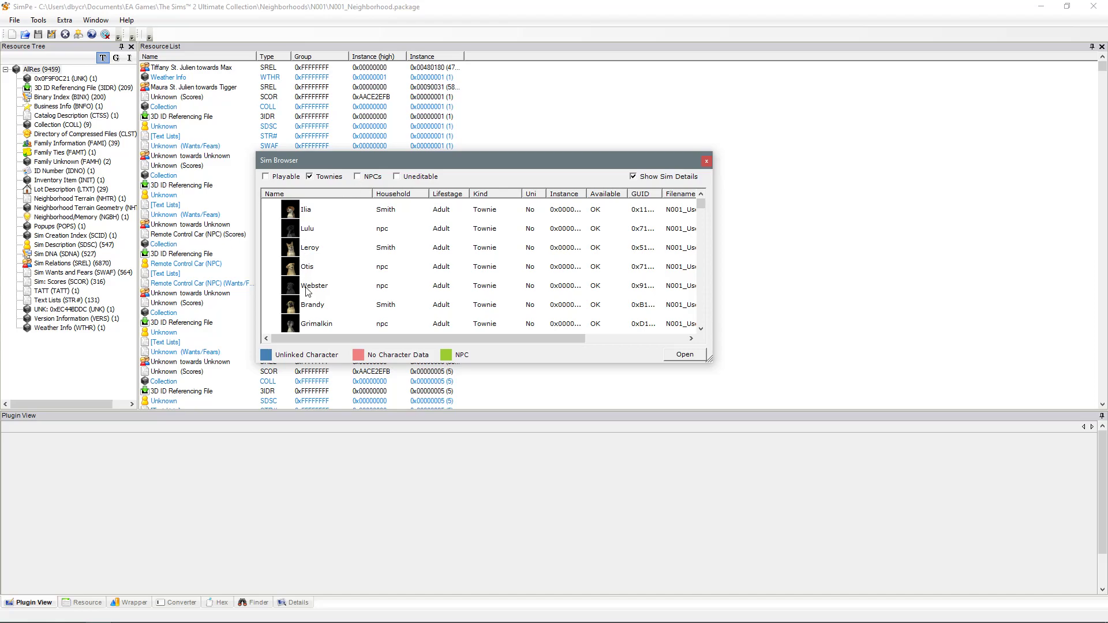
click(358, 176)
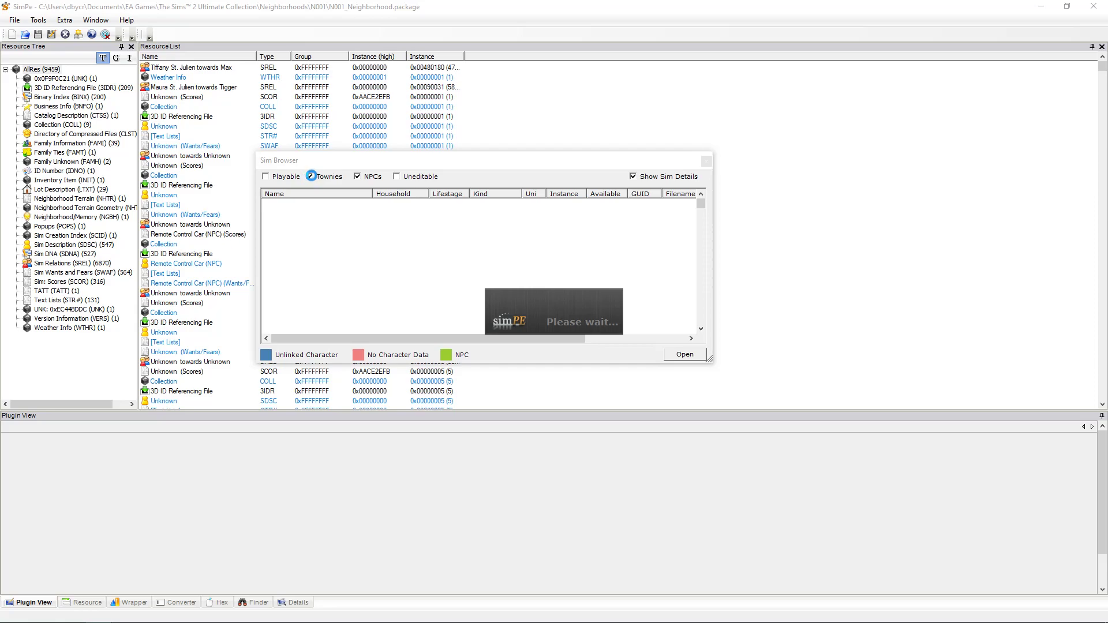
click(266, 177)
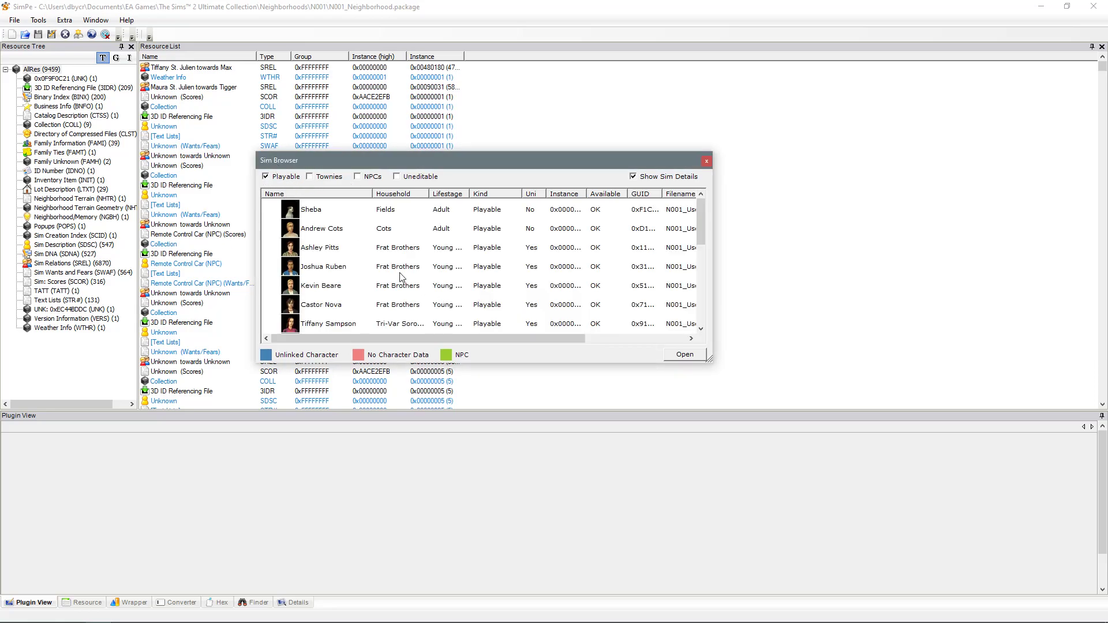
Scroll down the playable sims and open Jason Plant's sim description.
scroll(335, 231, down, 5)
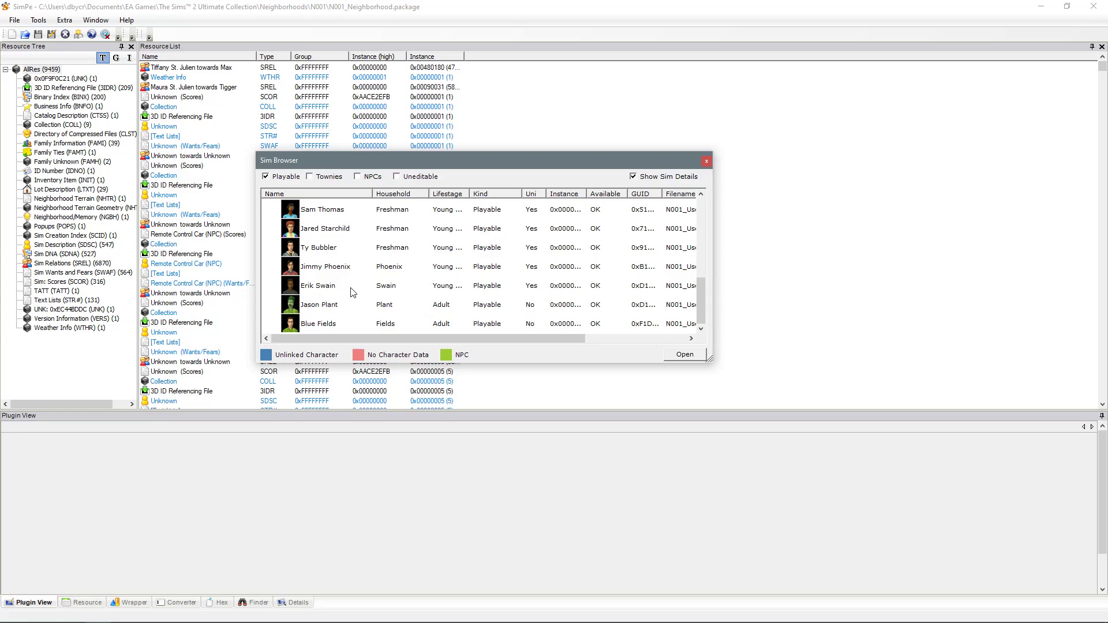
click(311, 310)
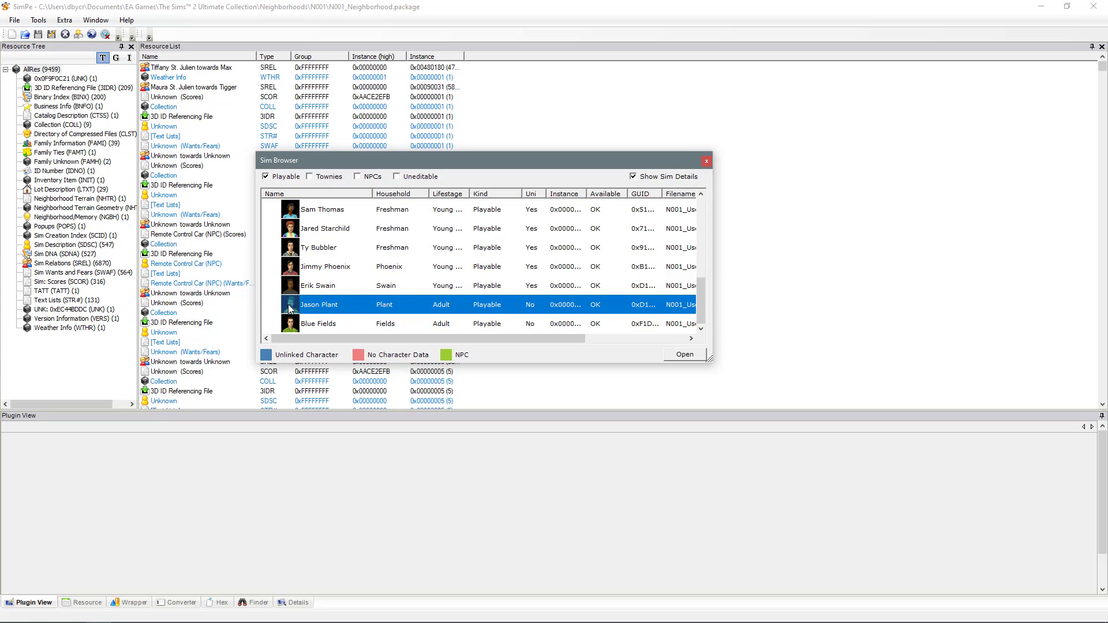
click(685, 355)
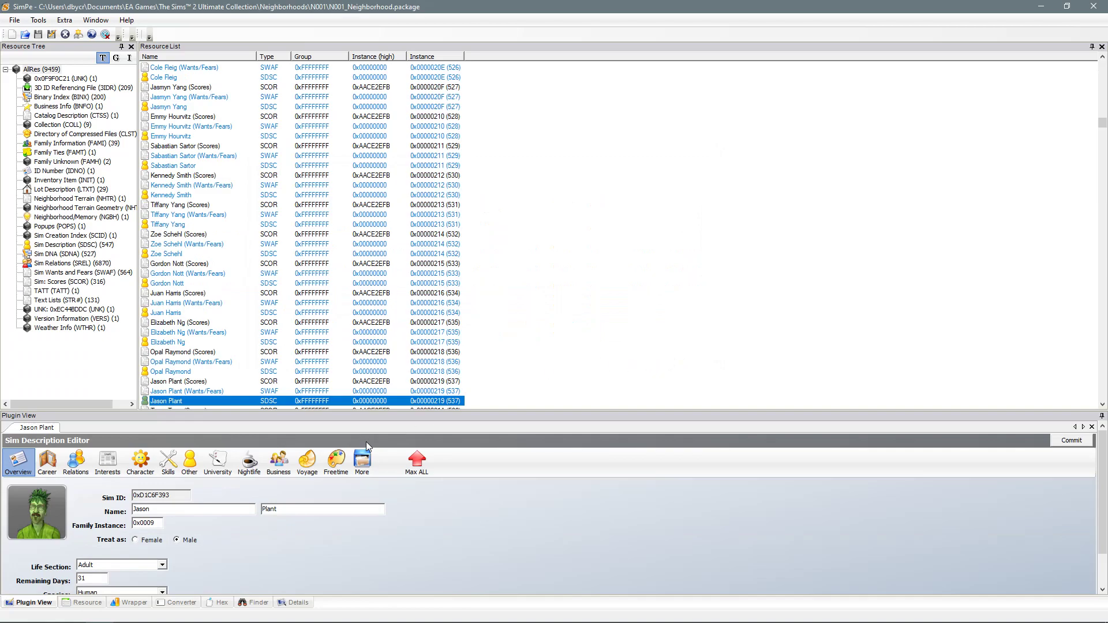
Enlarge the sim editor panel, edit Jason Plant's name fields, then page to Blue Fields' description.
drag(247, 413, 243, 361)
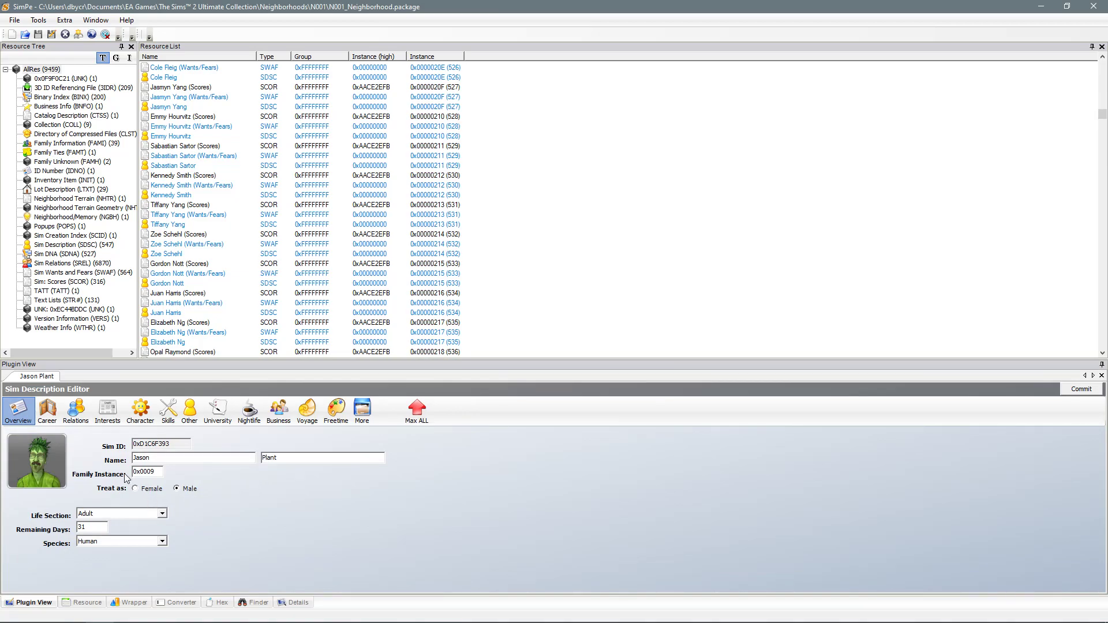
drag(161, 457, 126, 456)
drag(288, 457, 259, 461)
click(305, 458)
click(224, 462)
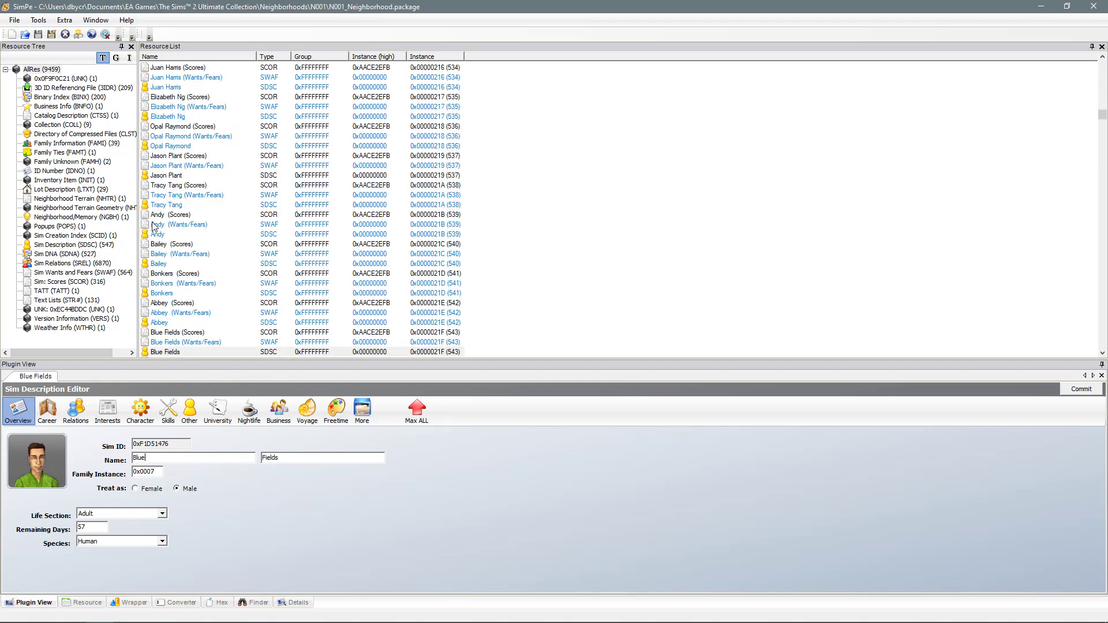
key(Page_Down)
click(43, 23)
Reopen the Sim Browser, select Jason Plant, close it, and list the Family Information (FAMI) resources.
mouse_move(113, 38)
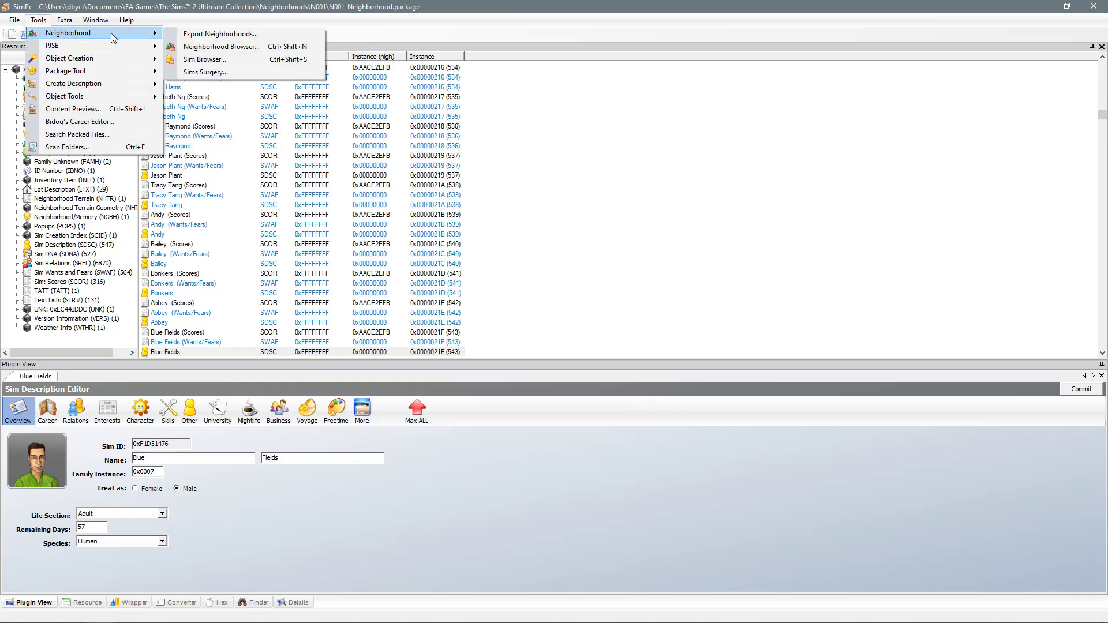
click(217, 60)
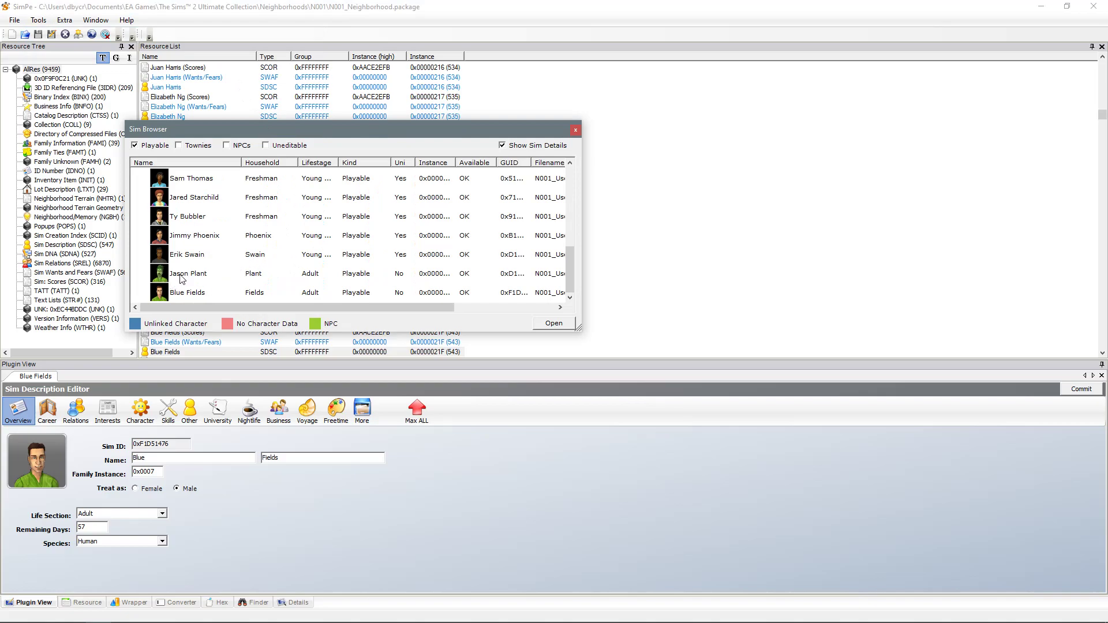
click(180, 277)
click(538, 324)
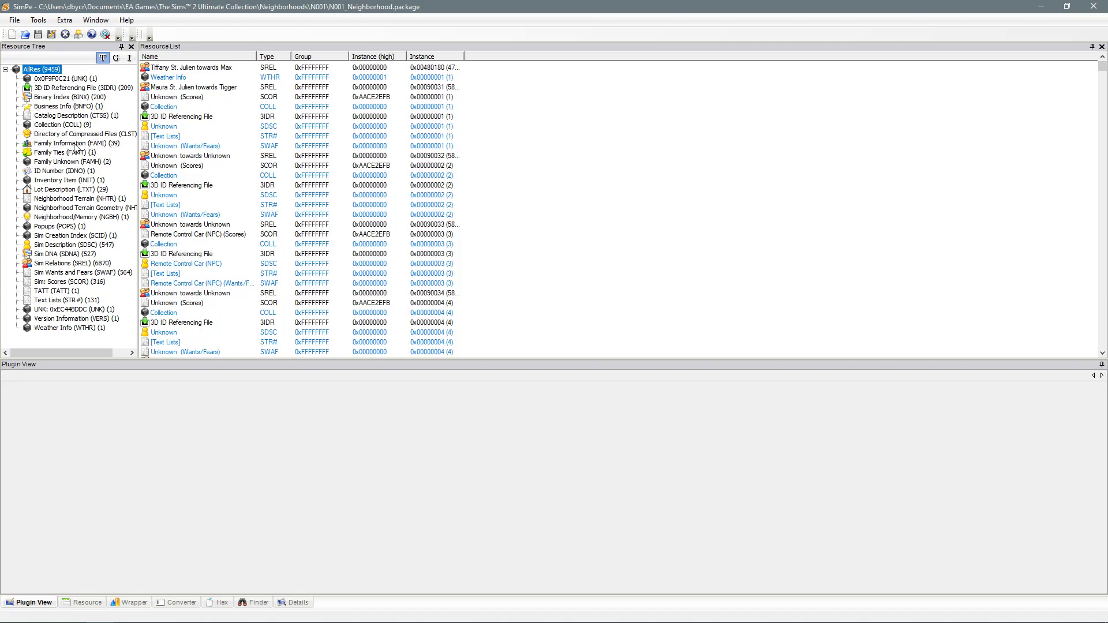
click(46, 145)
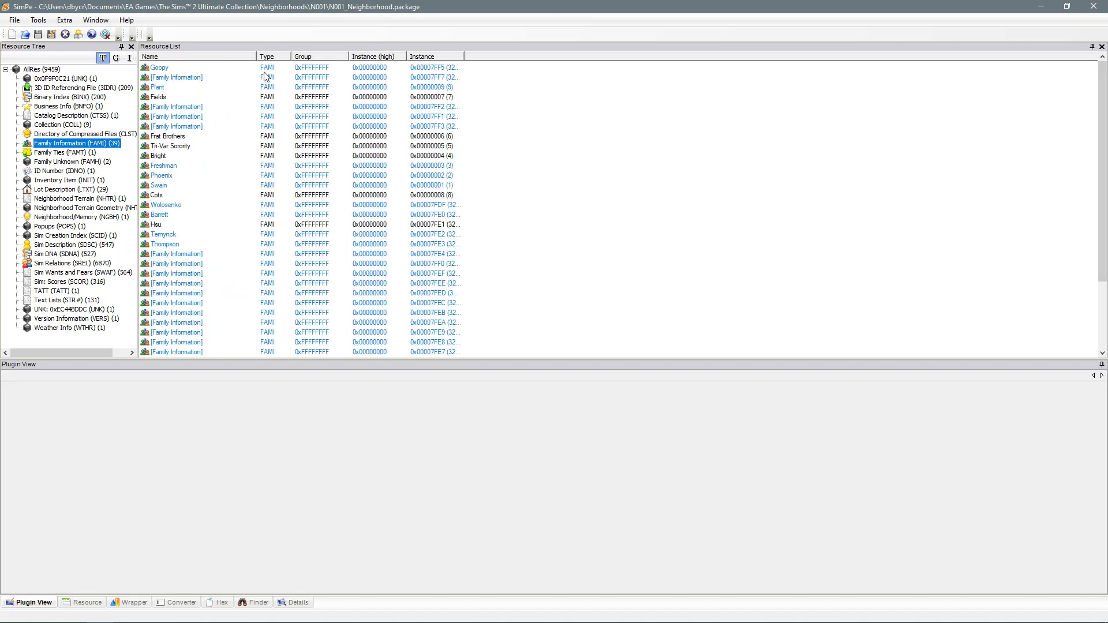
scroll(224, 166, down, 2)
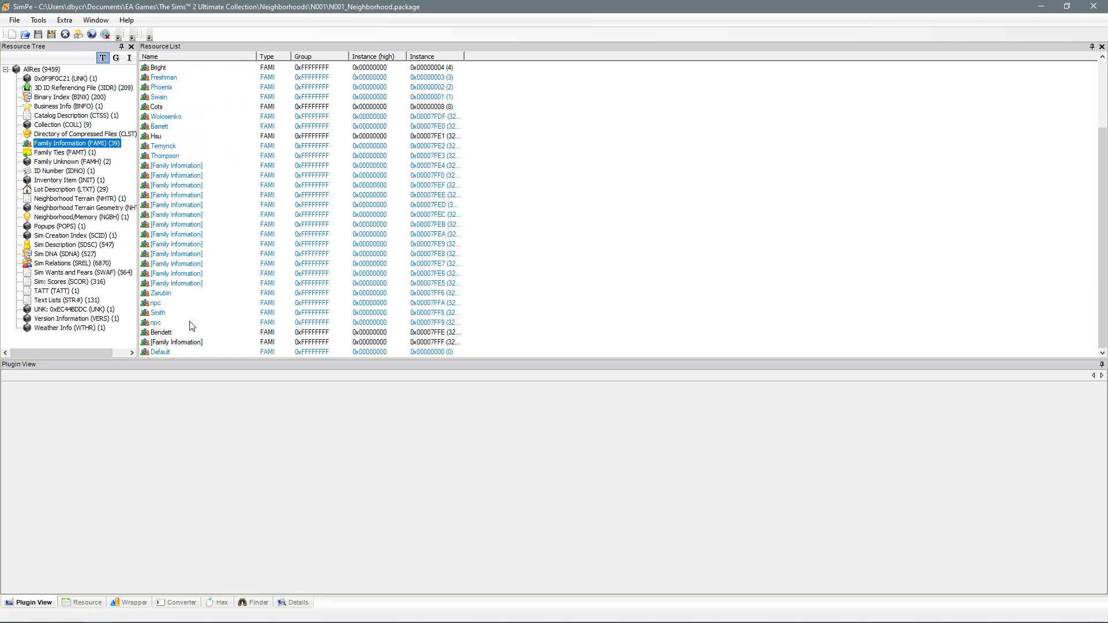
scroll(184, 345, up, 2)
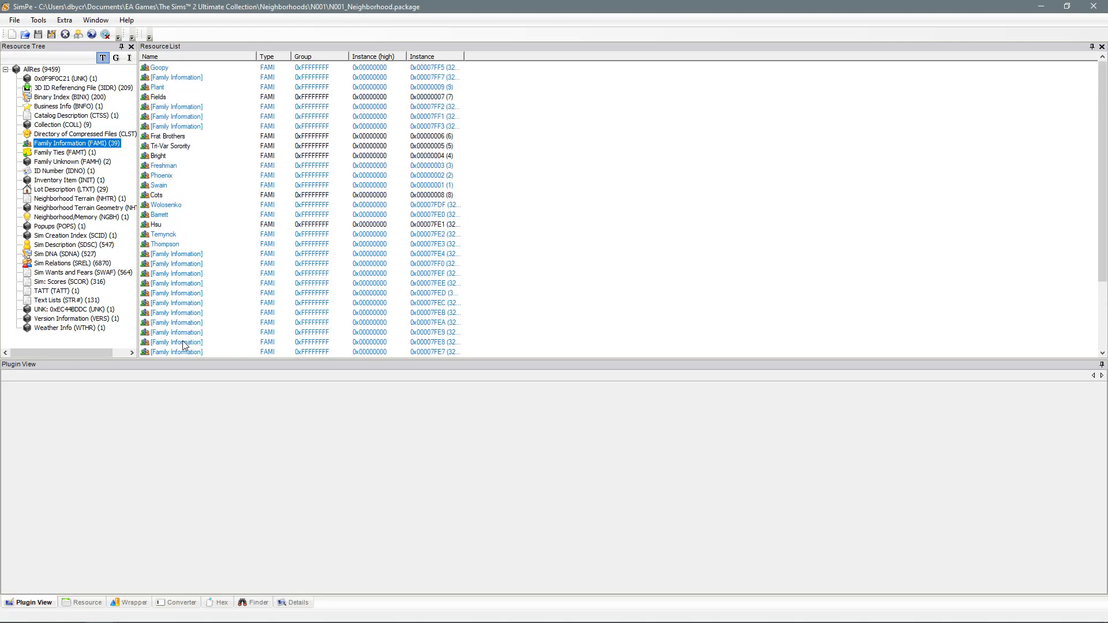
click(159, 100)
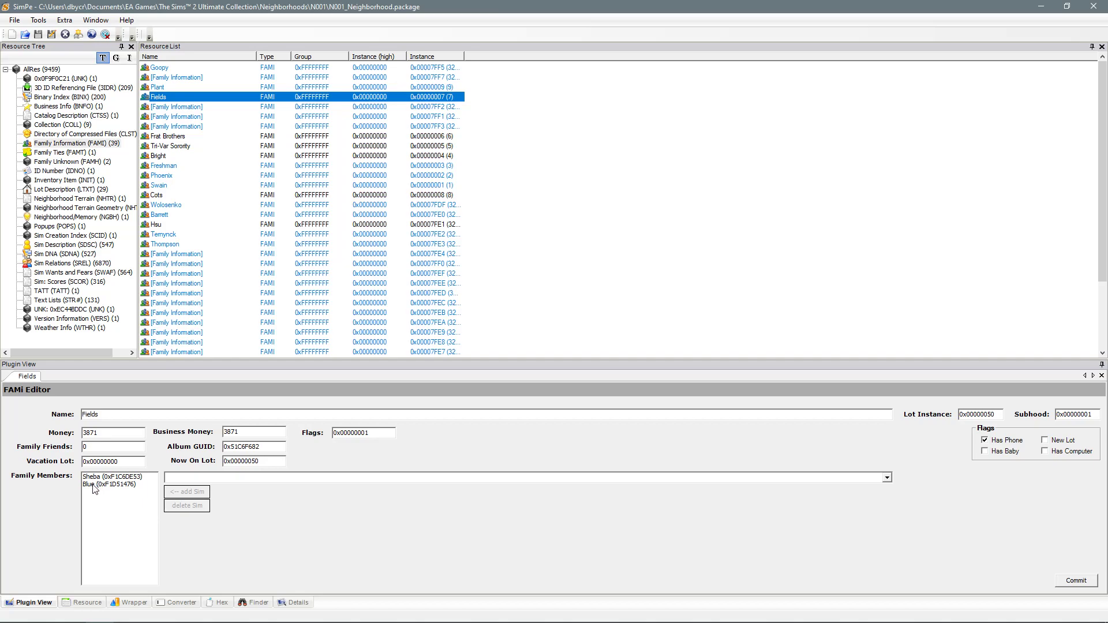
Open the Plant household record (20001 money, member Jason) and select the name Plant in its Name field.
click(155, 87)
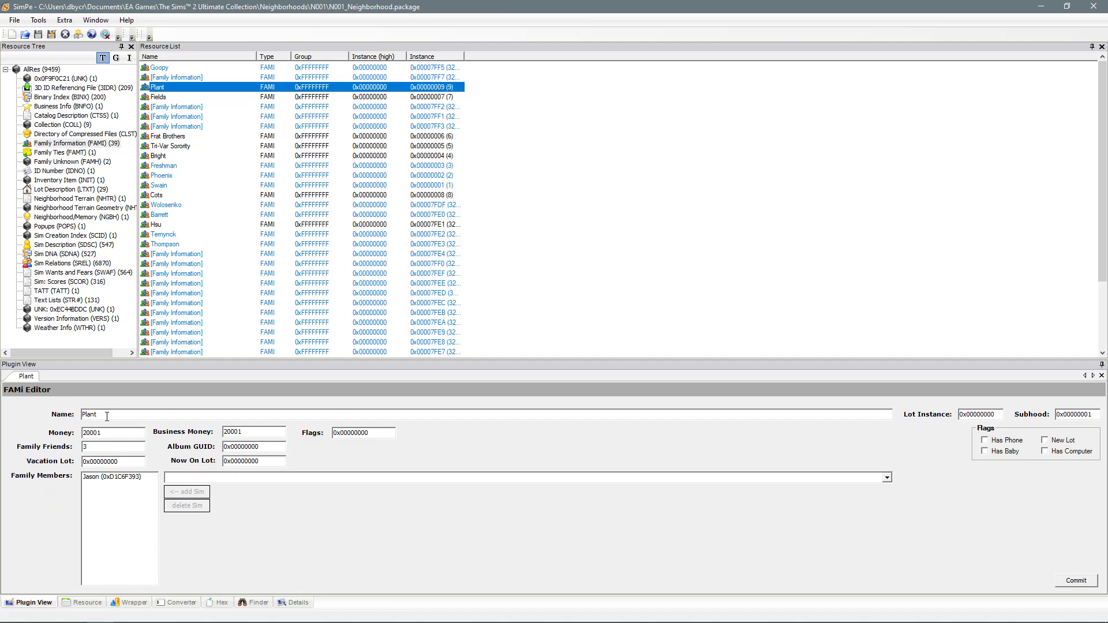
drag(105, 416, 80, 415)
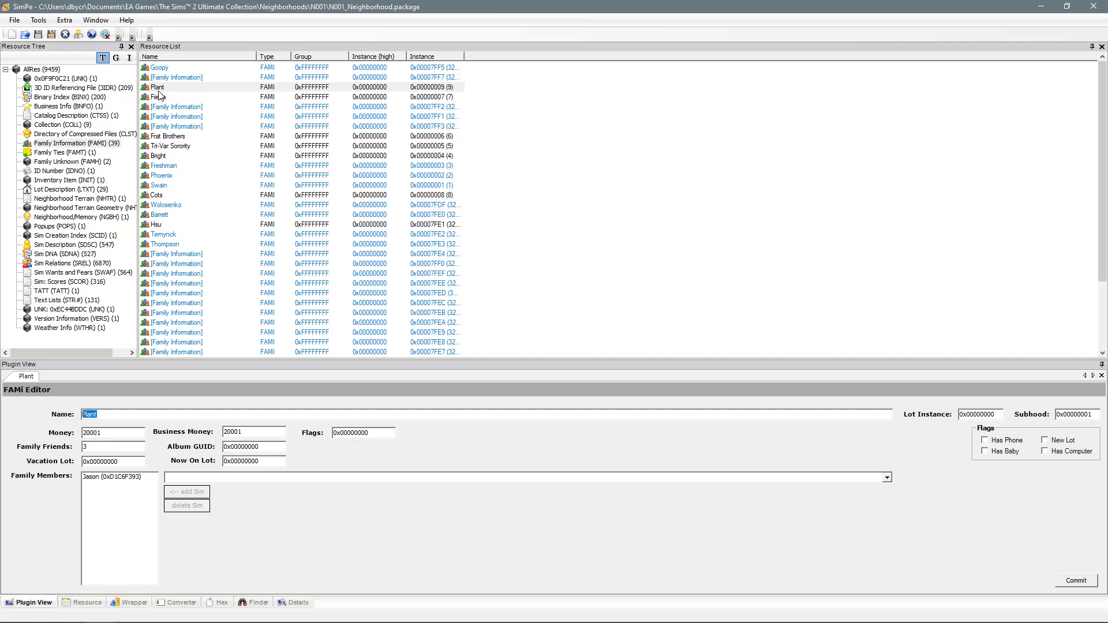
click(102, 415)
double_click(103, 415)
click(99, 415)
click(37, 34)
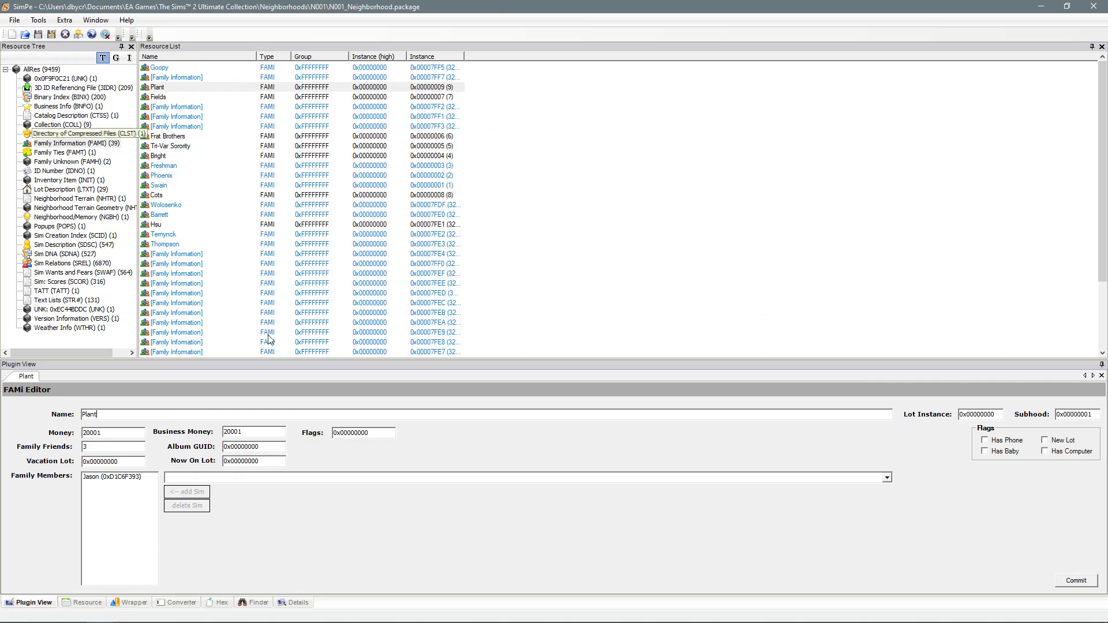